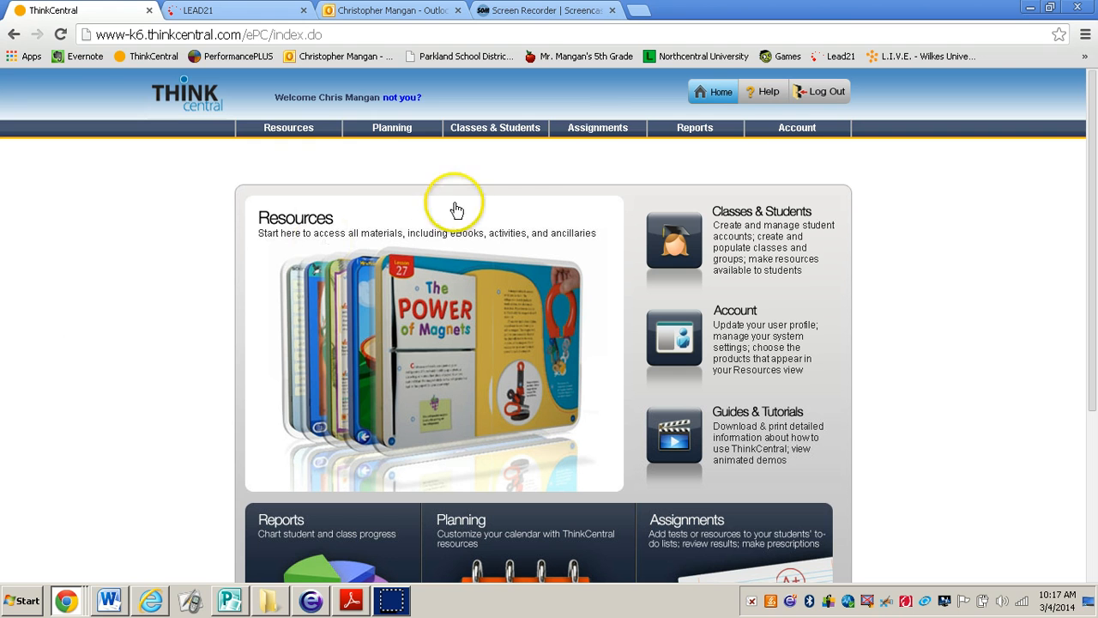
# Open the resource search for adding a new test assignment
pyautogui.moveTo(585, 138)
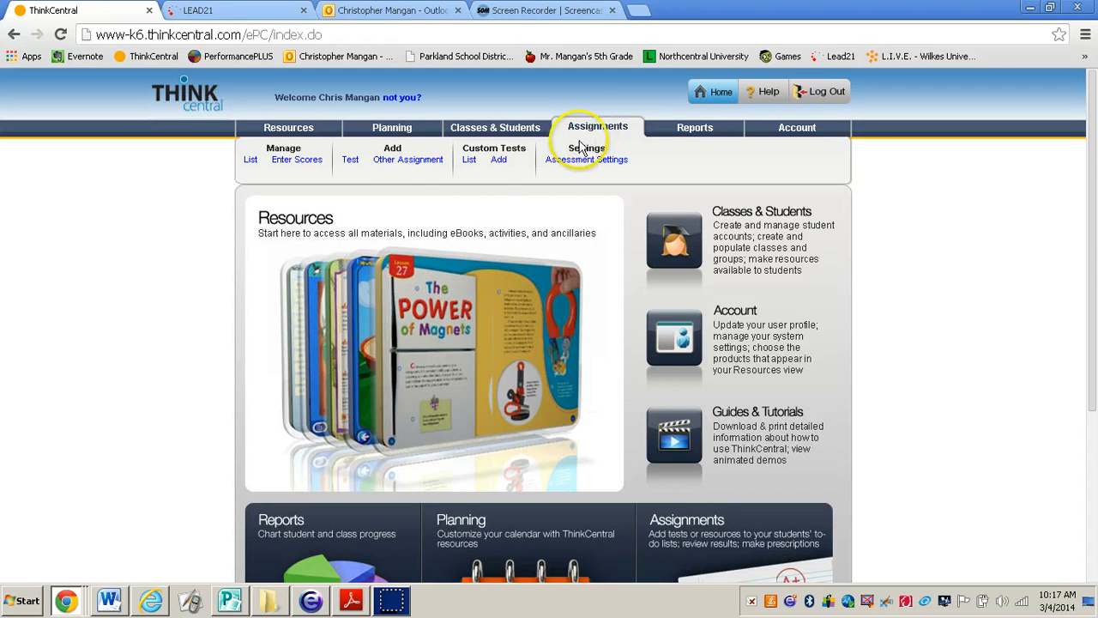
pyautogui.click(351, 162)
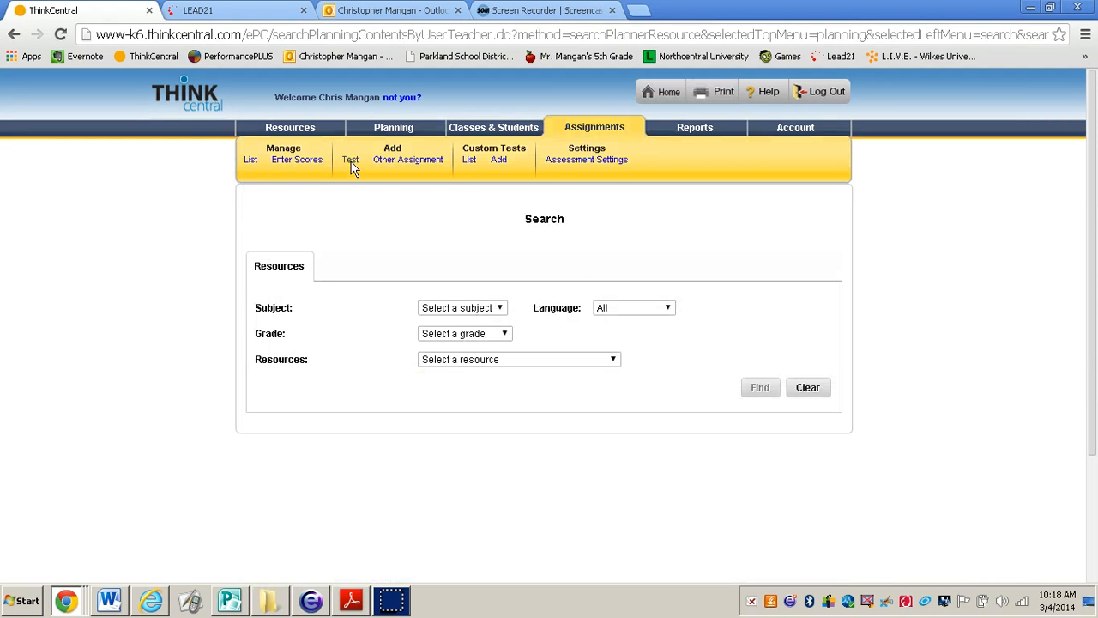
pyautogui.click(563, 502)
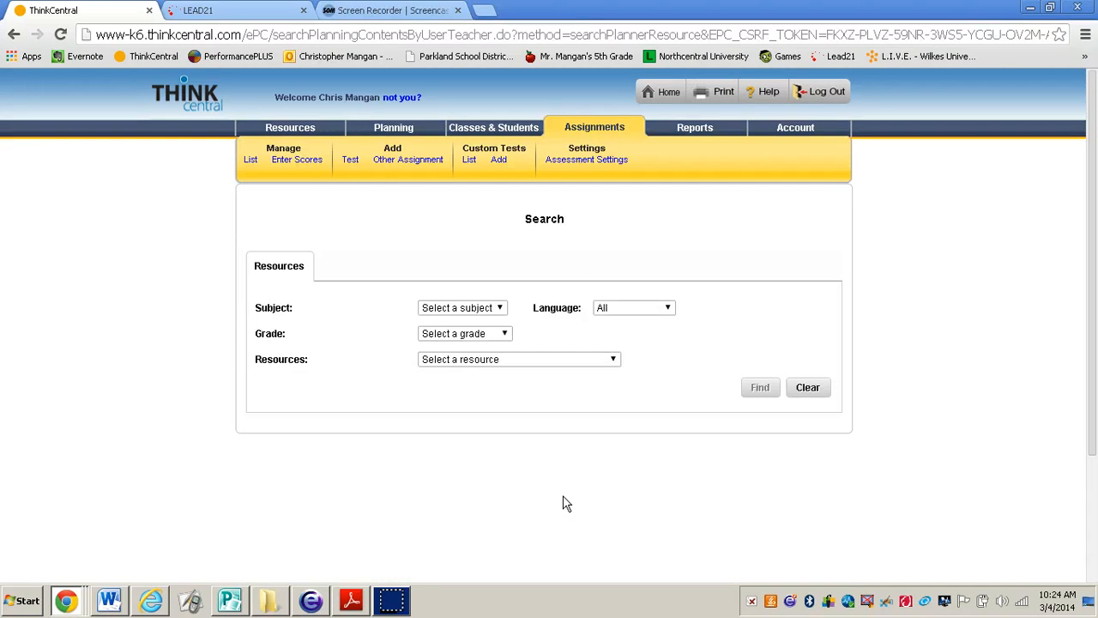
# Find assessments for Mathematics, Grade 5, in the GO Math! Online Assessment System, G5 resource
pyautogui.click(466, 310)
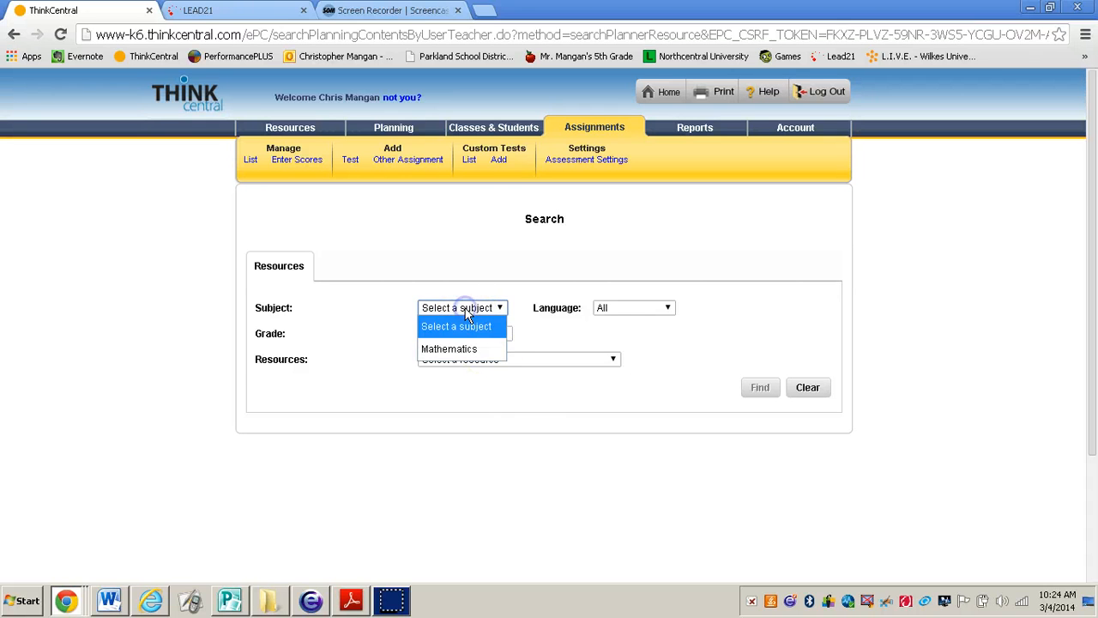
pyautogui.click(454, 348)
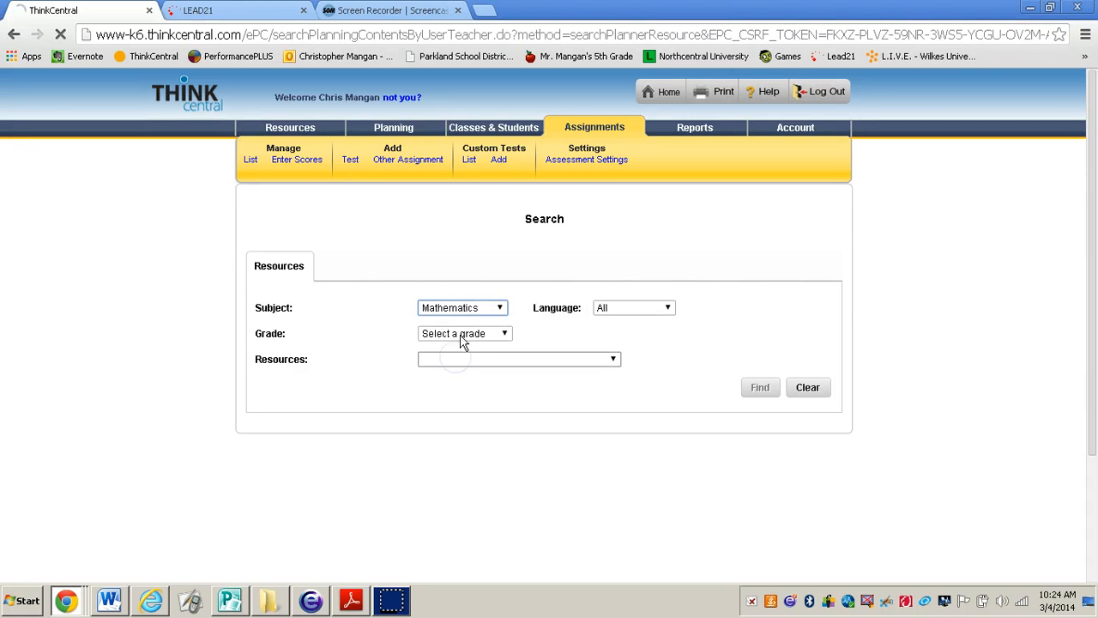
pyautogui.click(465, 337)
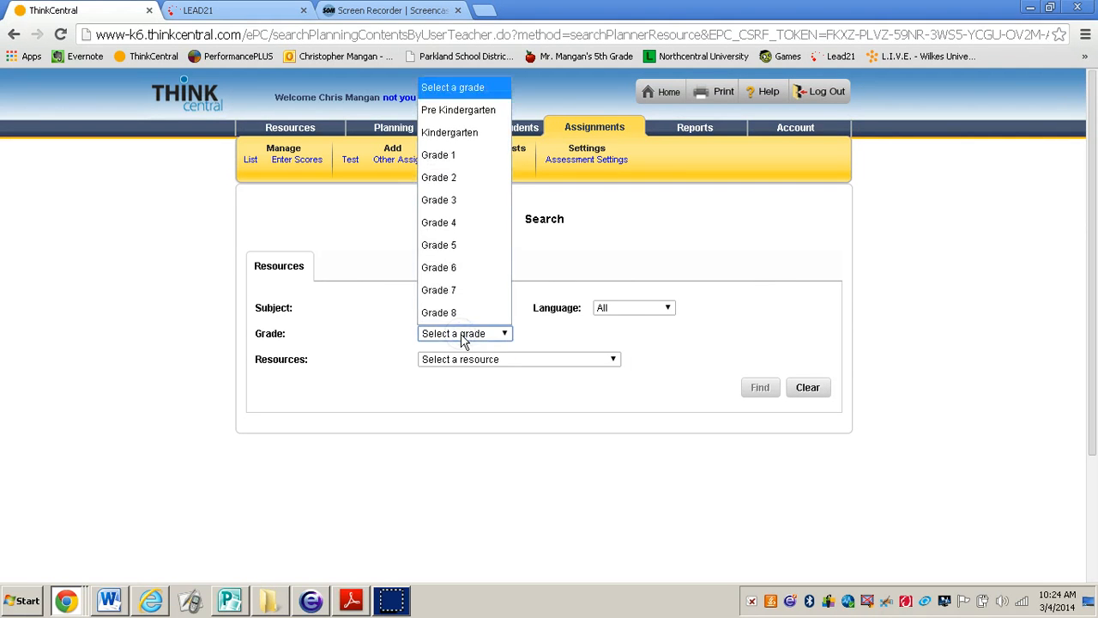
pyautogui.click(452, 249)
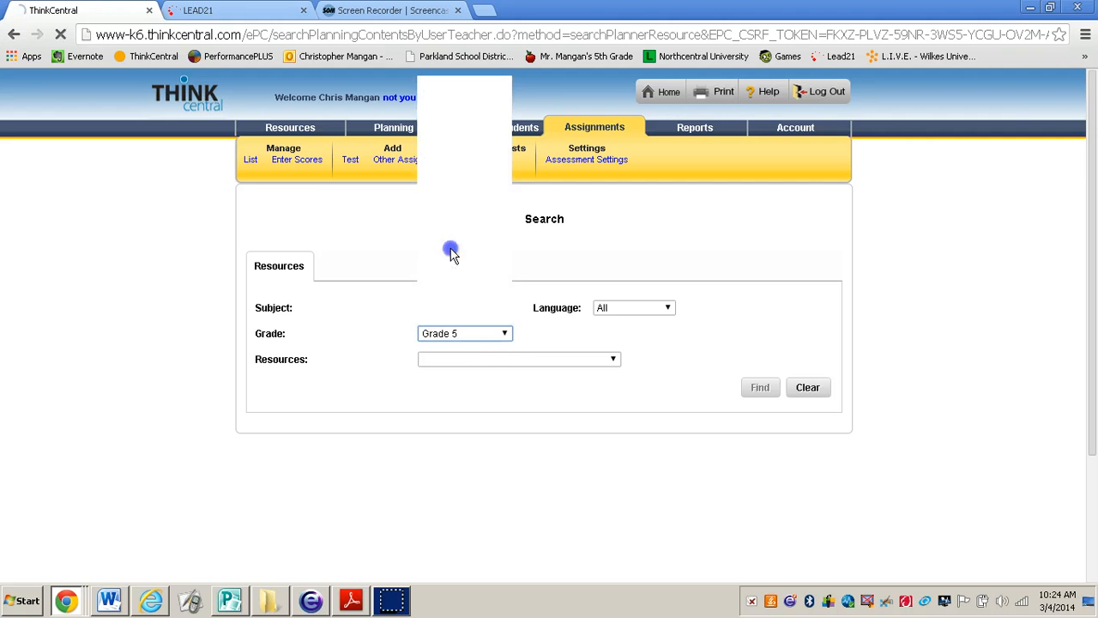
pyautogui.click(497, 361)
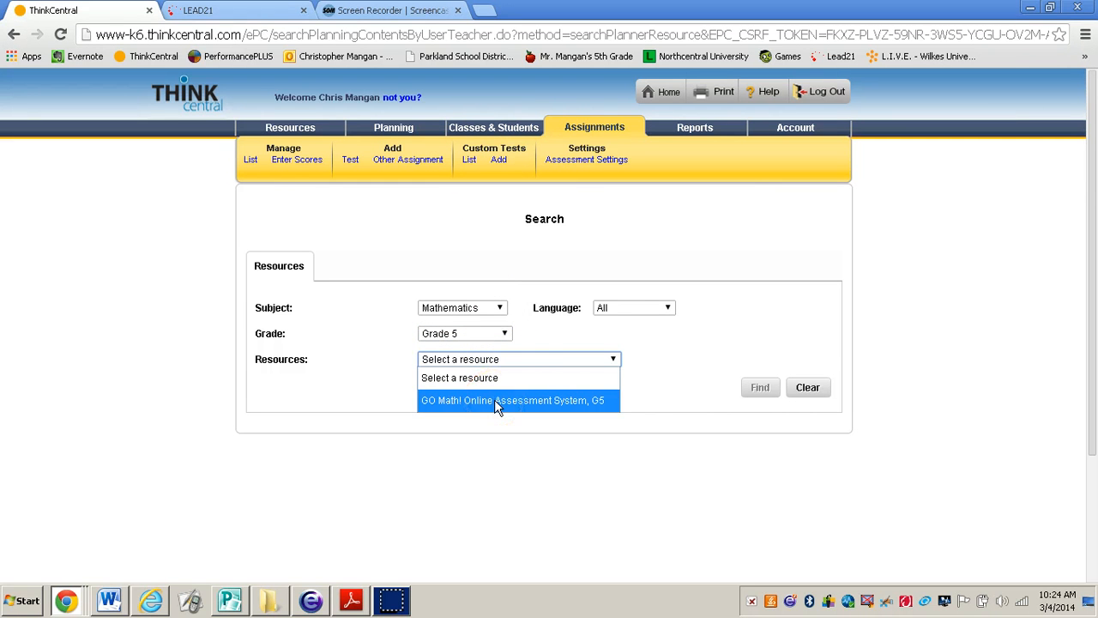
pyautogui.click(494, 399)
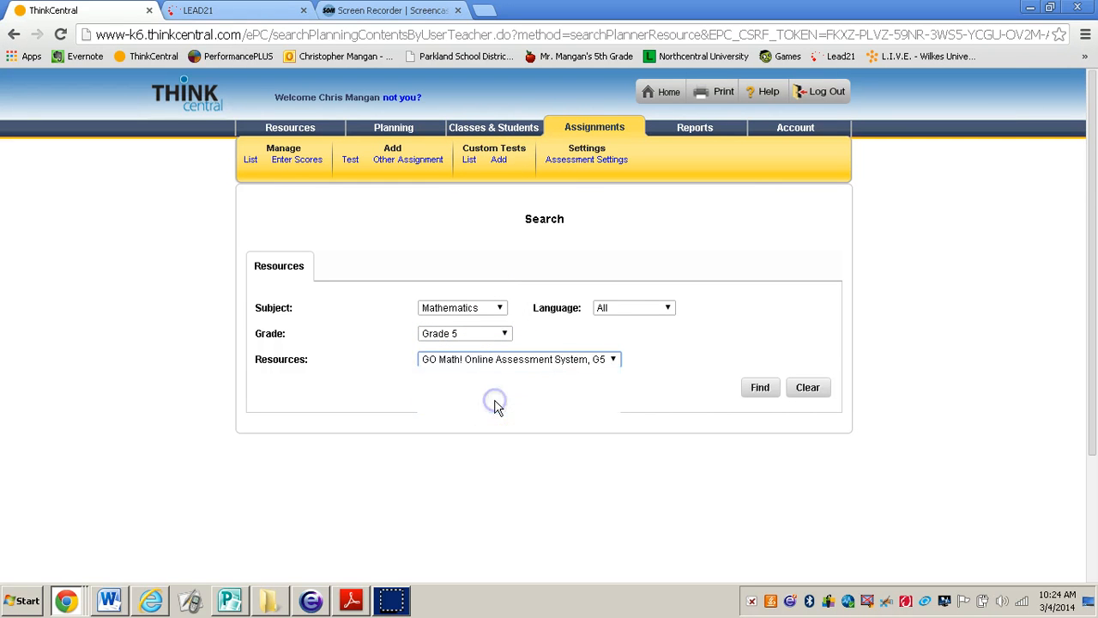
pyautogui.click(751, 392)
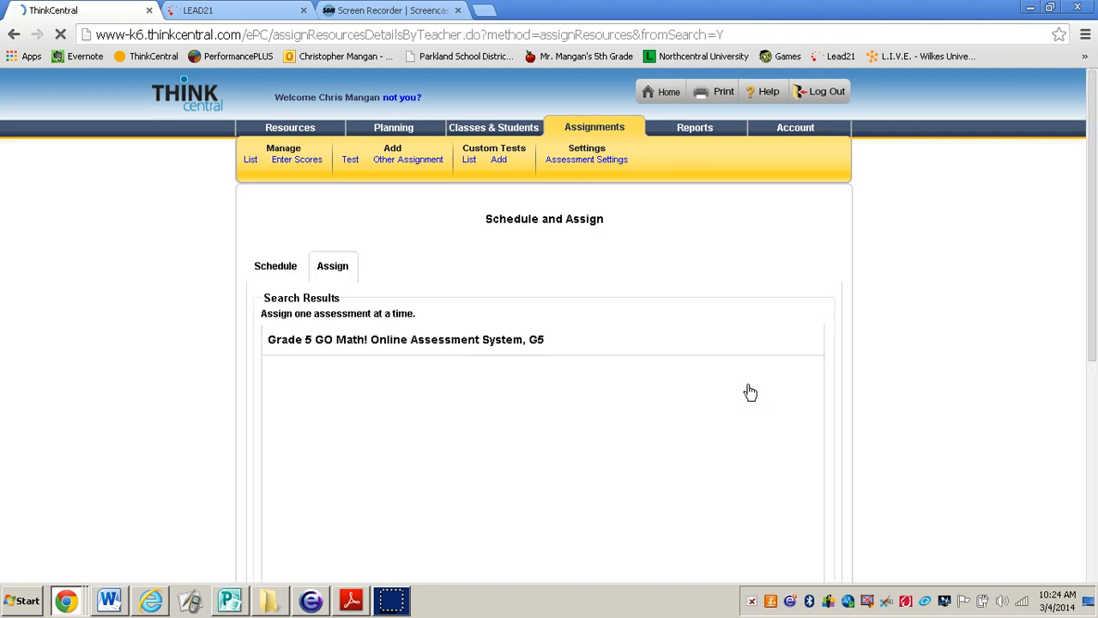
# Preview Chapter 10 Test Form A, check its question types and expand question 1, and close the preview
pyautogui.scroll(-1, 701, 518)
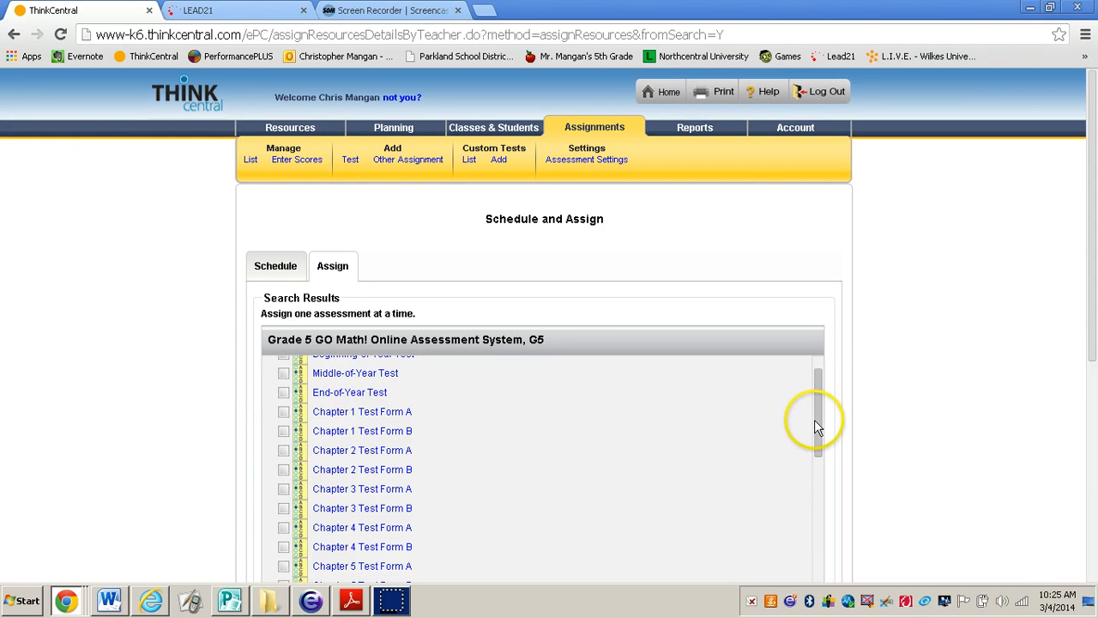
pyautogui.moveTo(818, 426); pyautogui.dragTo(813, 532)
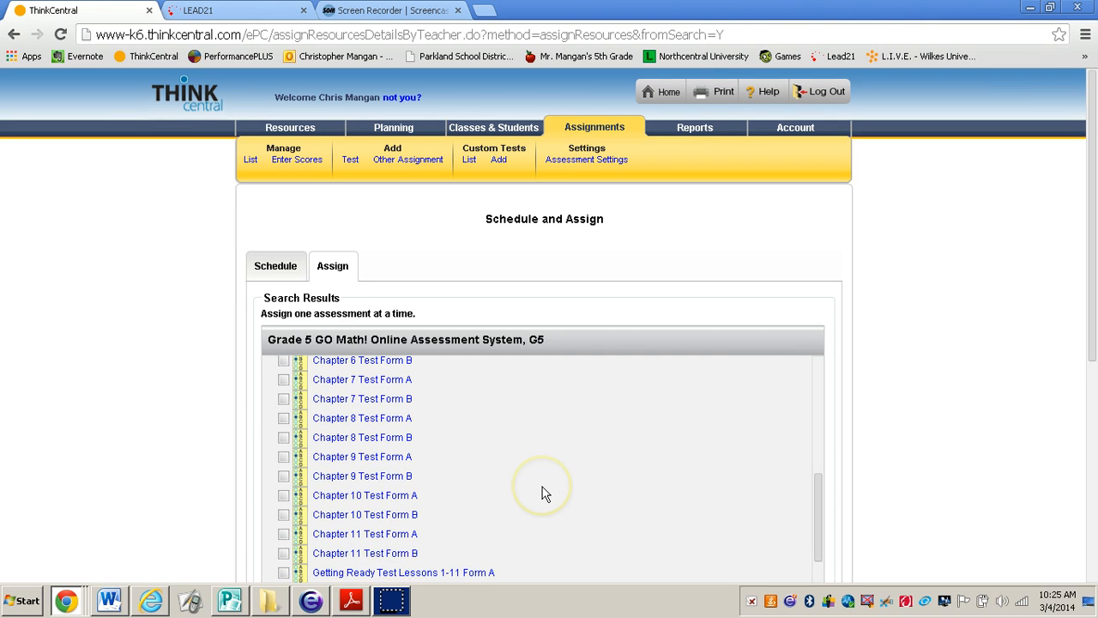
pyautogui.click(345, 498)
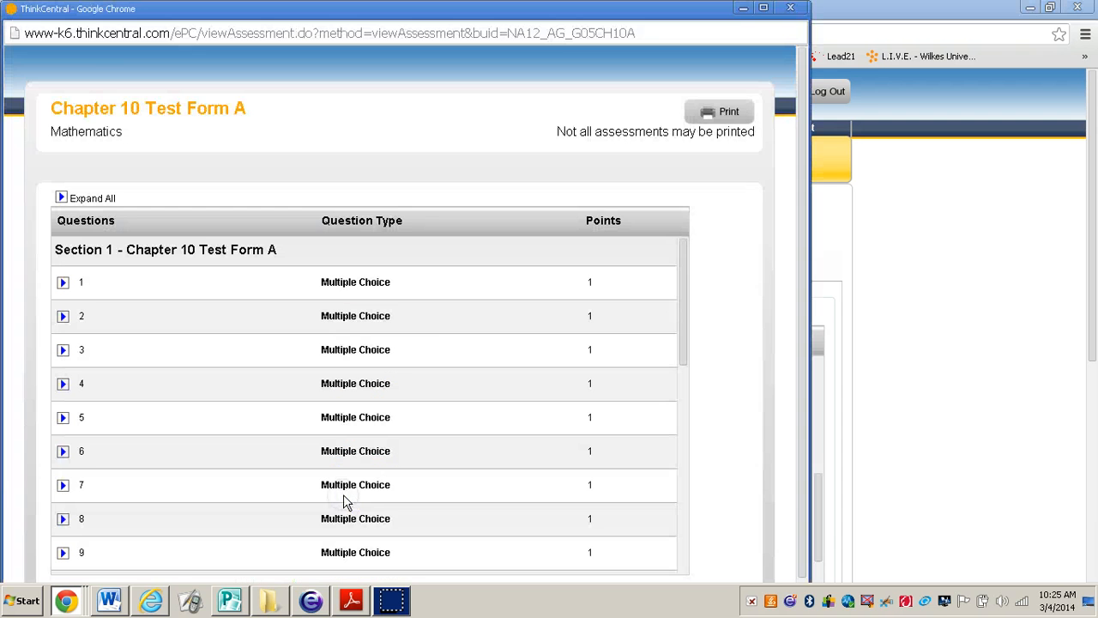
pyautogui.scroll(-10, 480, 318)
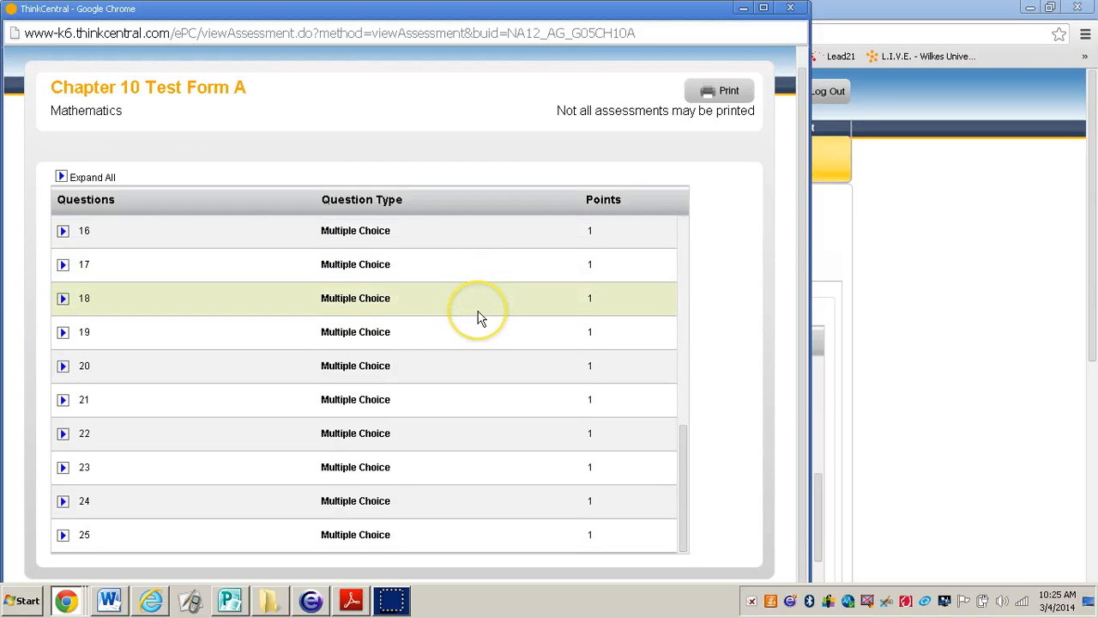
pyautogui.scroll(10, 479, 316)
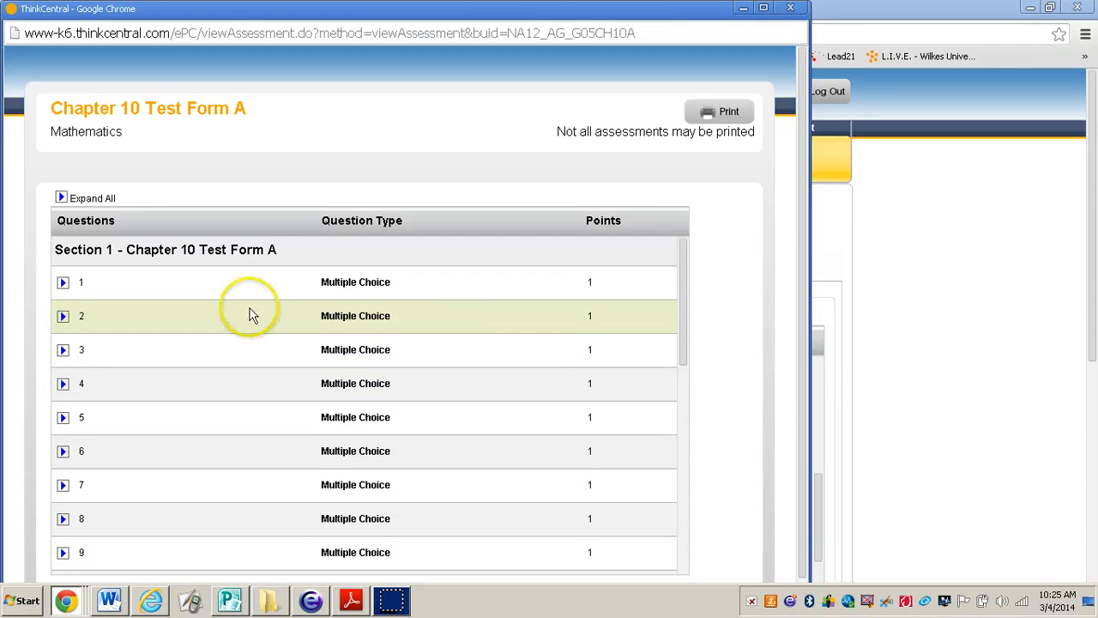
pyautogui.click(62, 285)
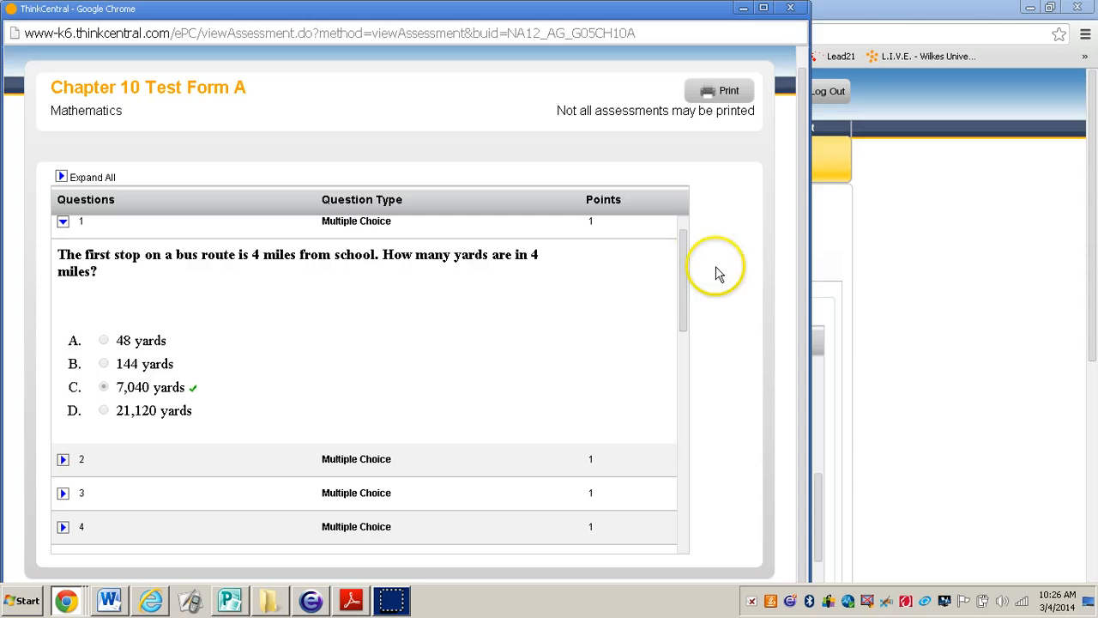
pyautogui.click(785, 11)
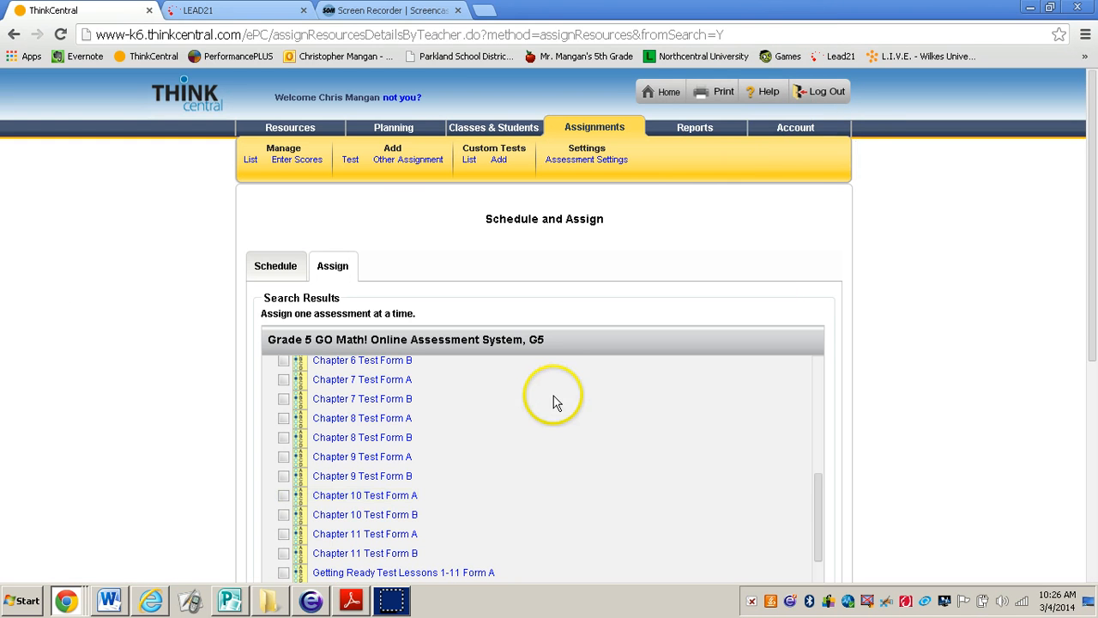
# Preview Chapter 10 Test Form B, check its question types and expand essay question 19, and close the preview
pyautogui.scroll(-1, 492, 423)
pyautogui.scroll(-1, 494, 425)
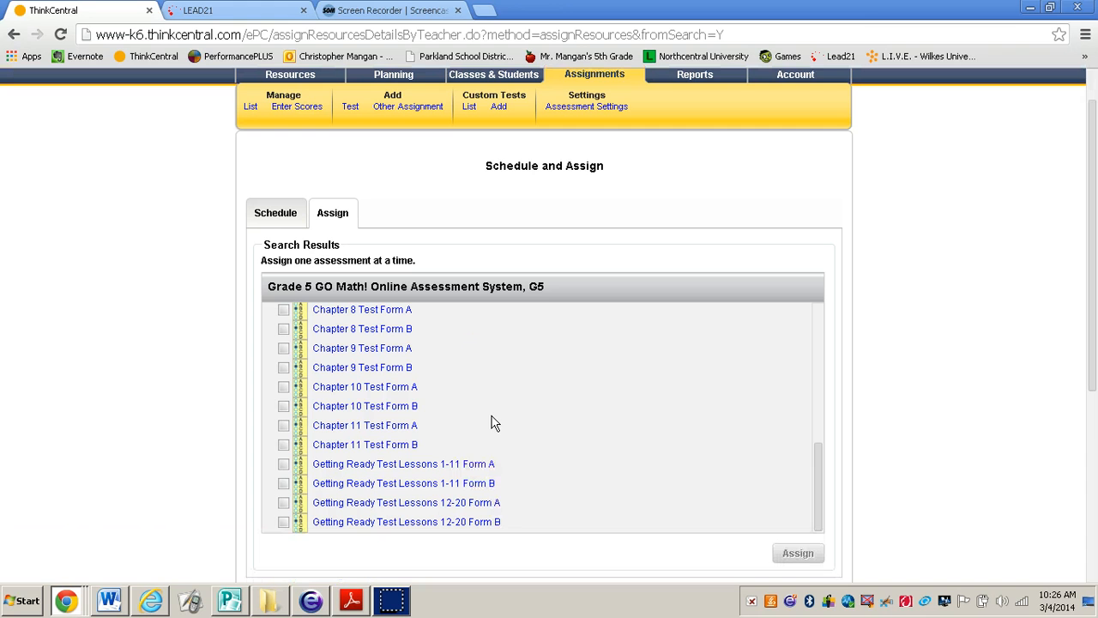
pyautogui.click(391, 407)
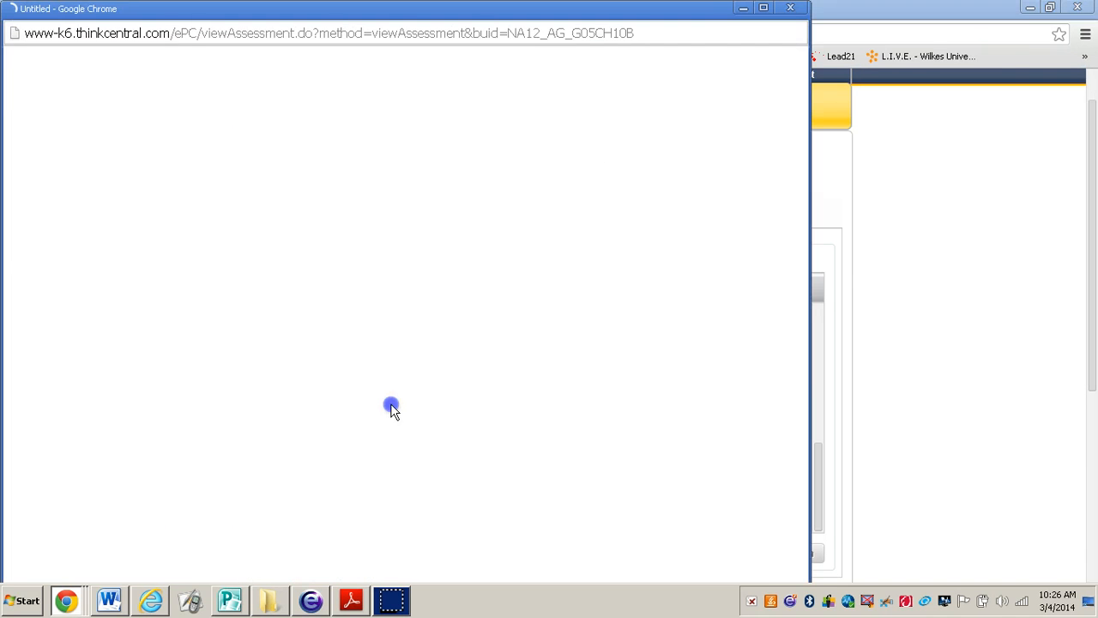
pyautogui.scroll(-3, 465, 345)
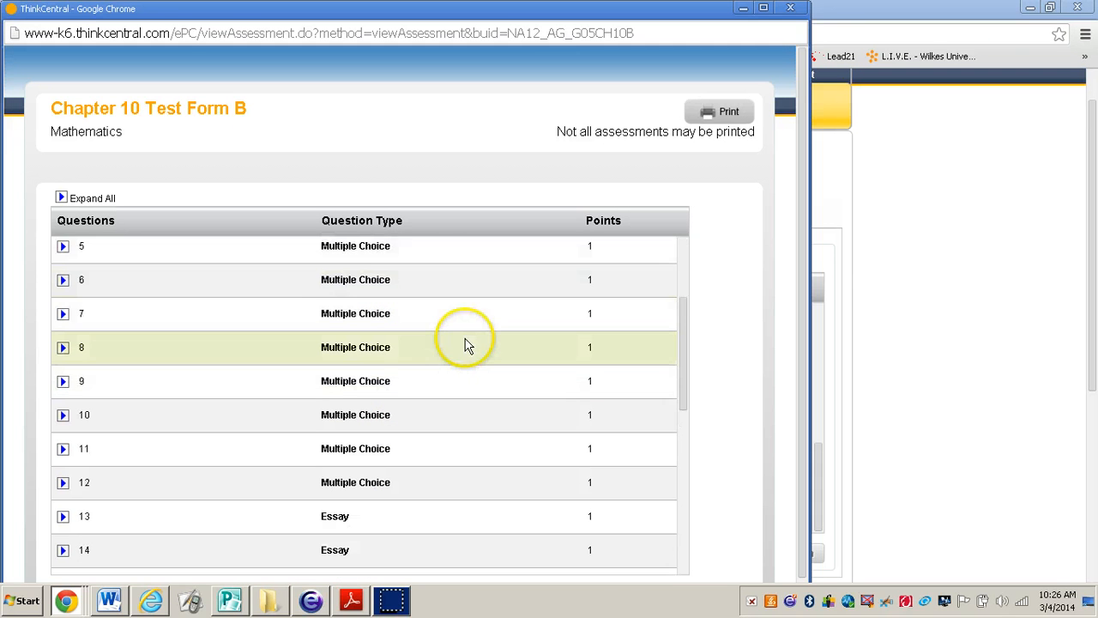
pyautogui.scroll(-1, 465, 345)
pyautogui.scroll(-3, 465, 345)
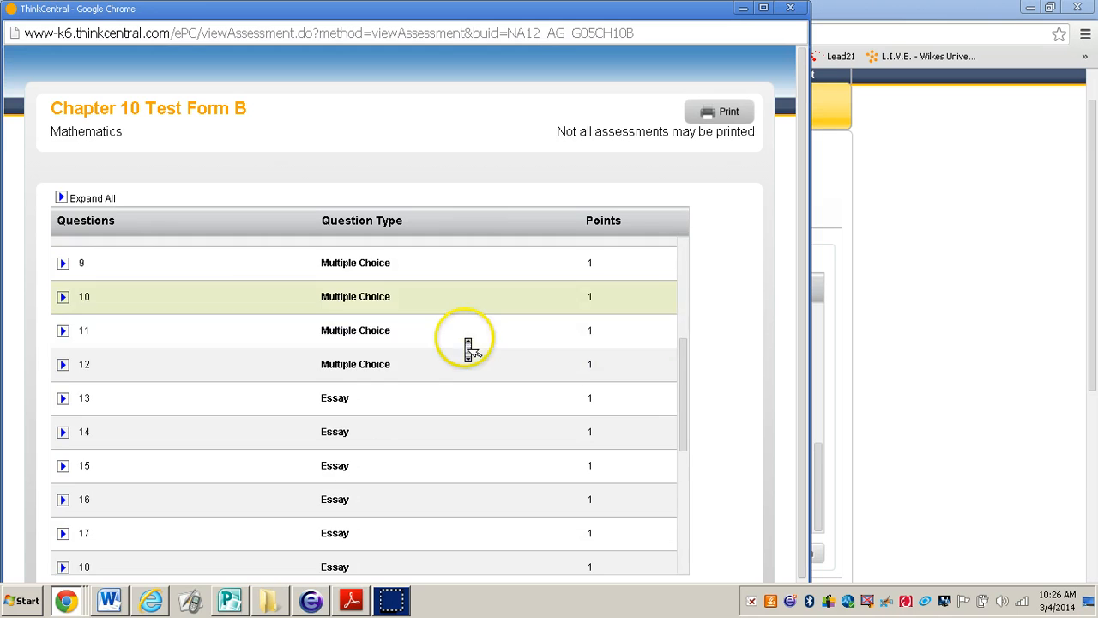
pyautogui.scroll(-3, 468, 346)
pyautogui.scroll(-2, 467, 346)
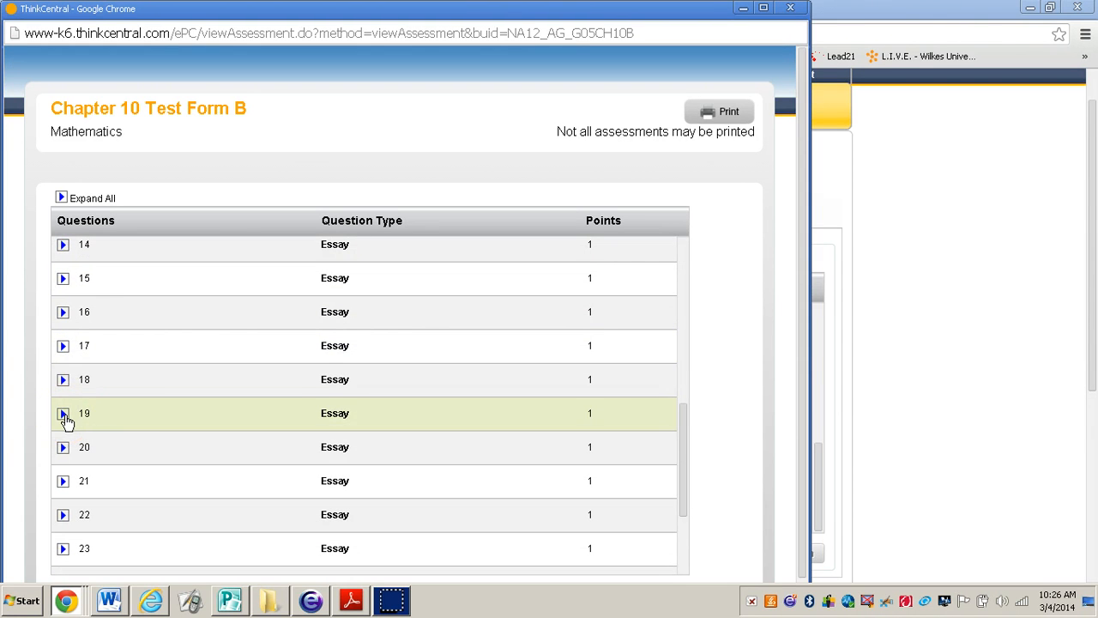
pyautogui.click(65, 415)
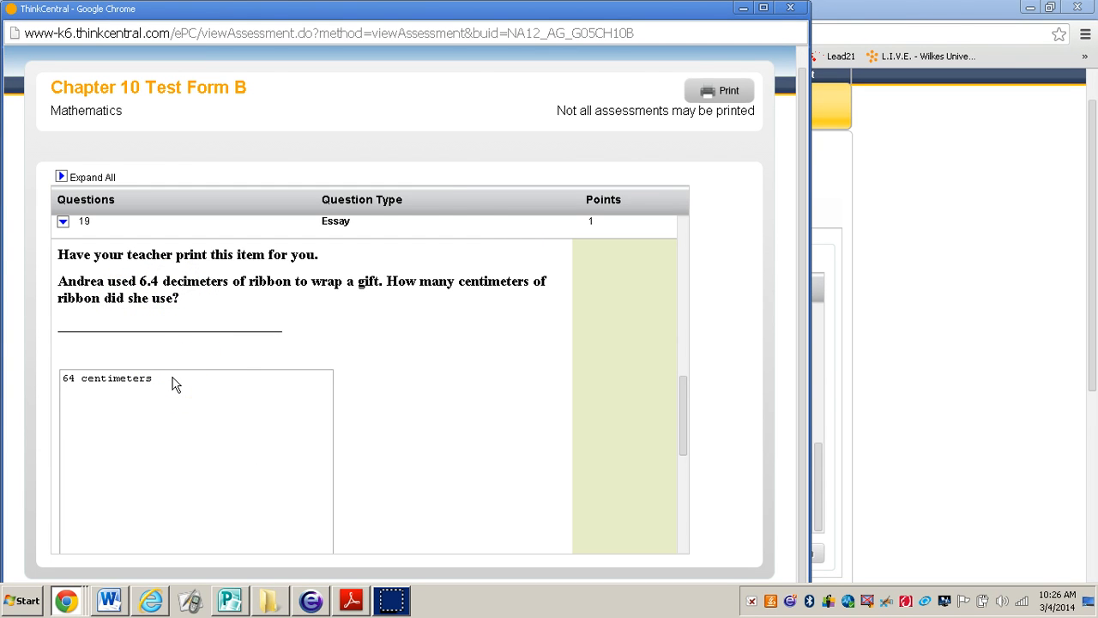
pyautogui.click(790, 8)
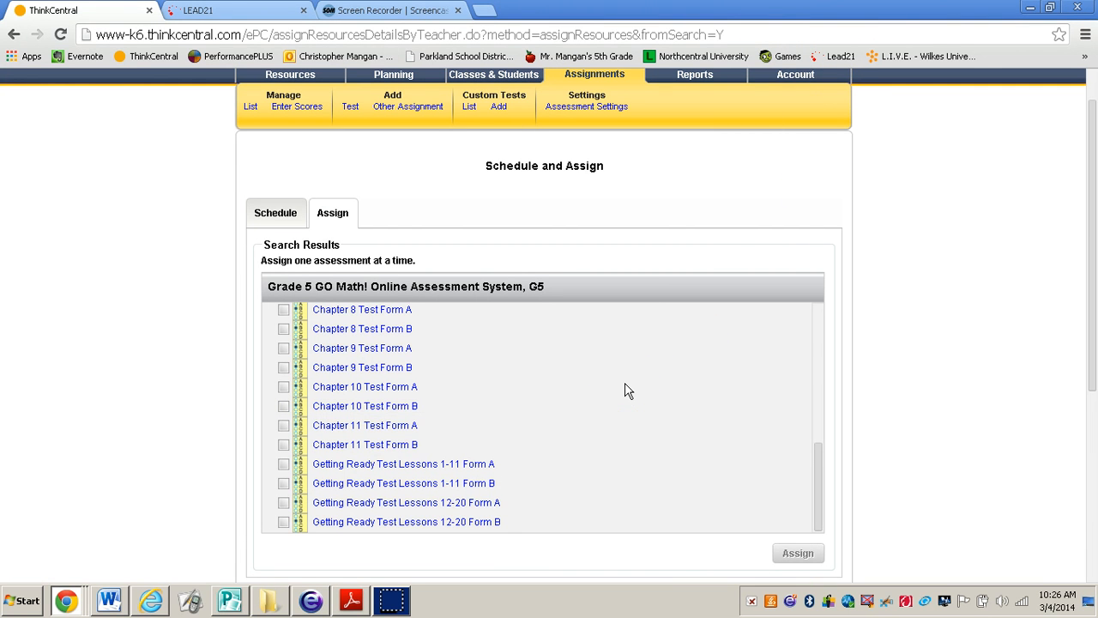
# Select Chapter 10 Test Form A in the assessment list and start assigning it
pyautogui.scroll(1, 625, 390)
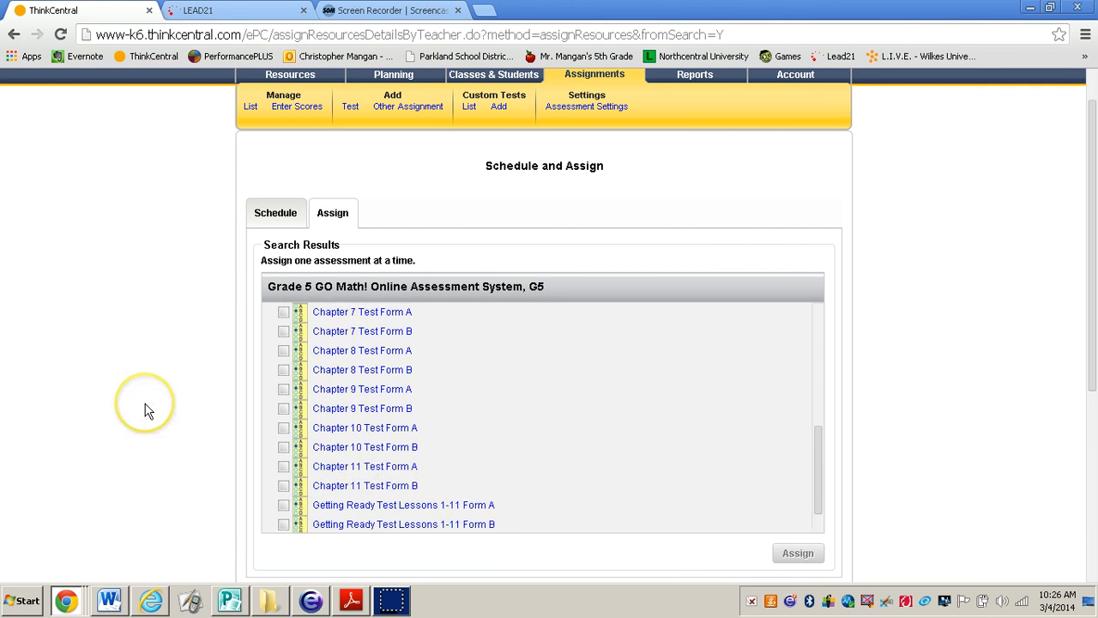
pyautogui.click(284, 429)
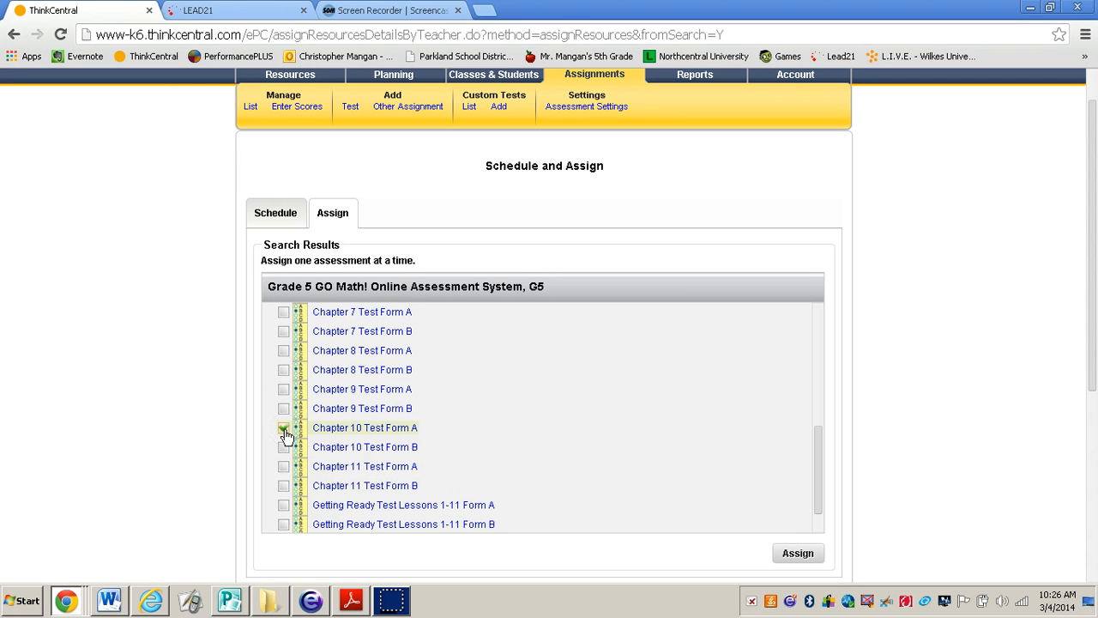
pyautogui.click(795, 555)
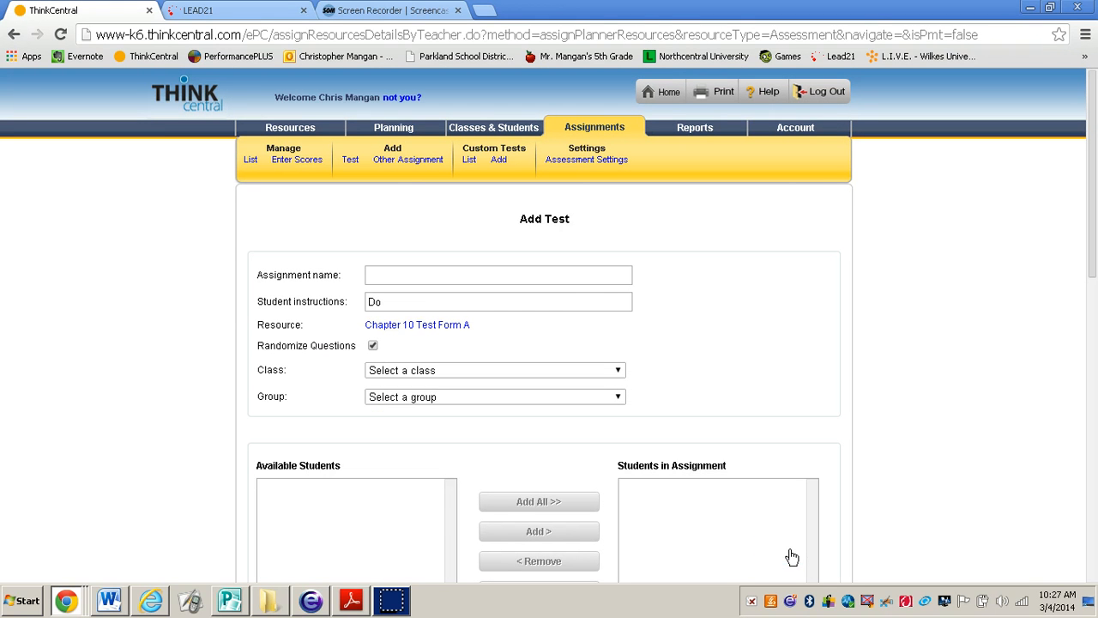
pyautogui.click(144, 400)
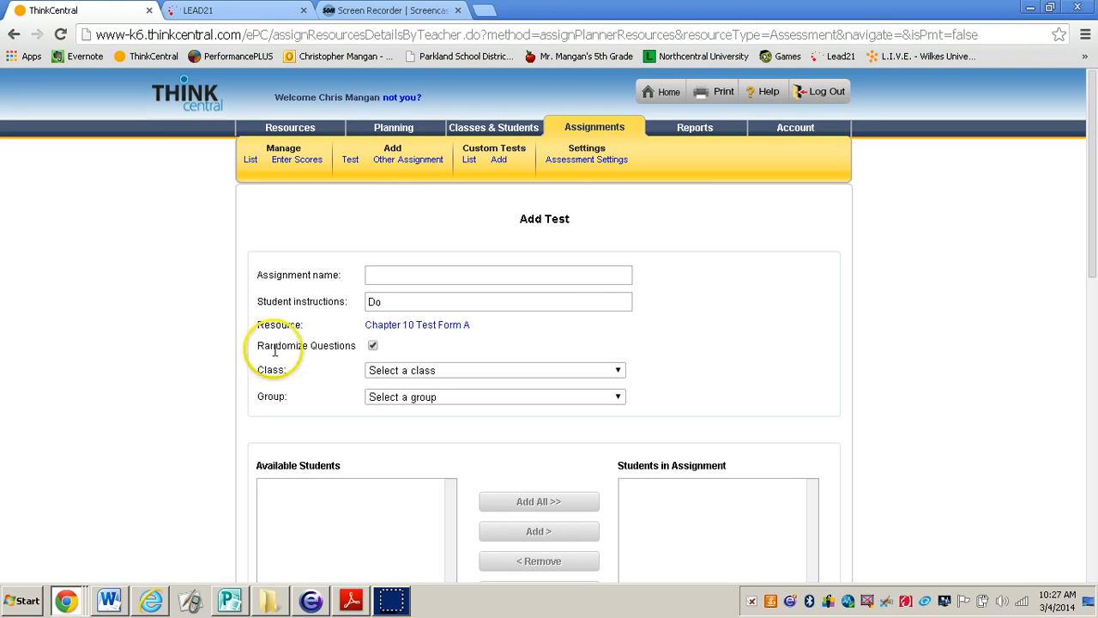
# Name the assignment "Chapter 10 Test" and turn off question randomization
pyautogui.click(403, 274)
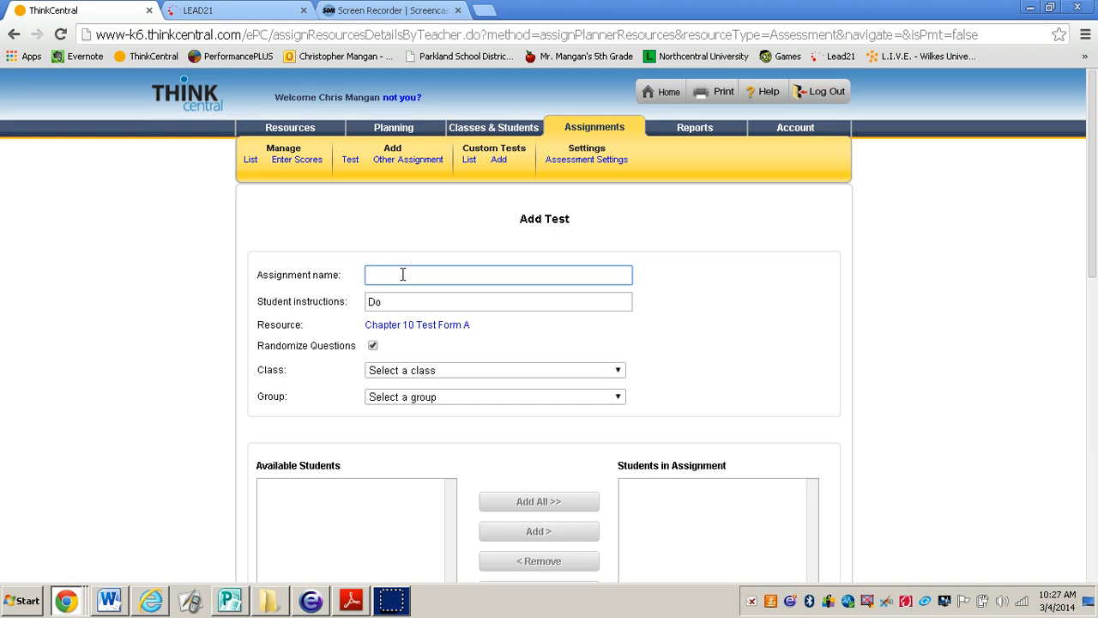
pyautogui.write('Chapter')
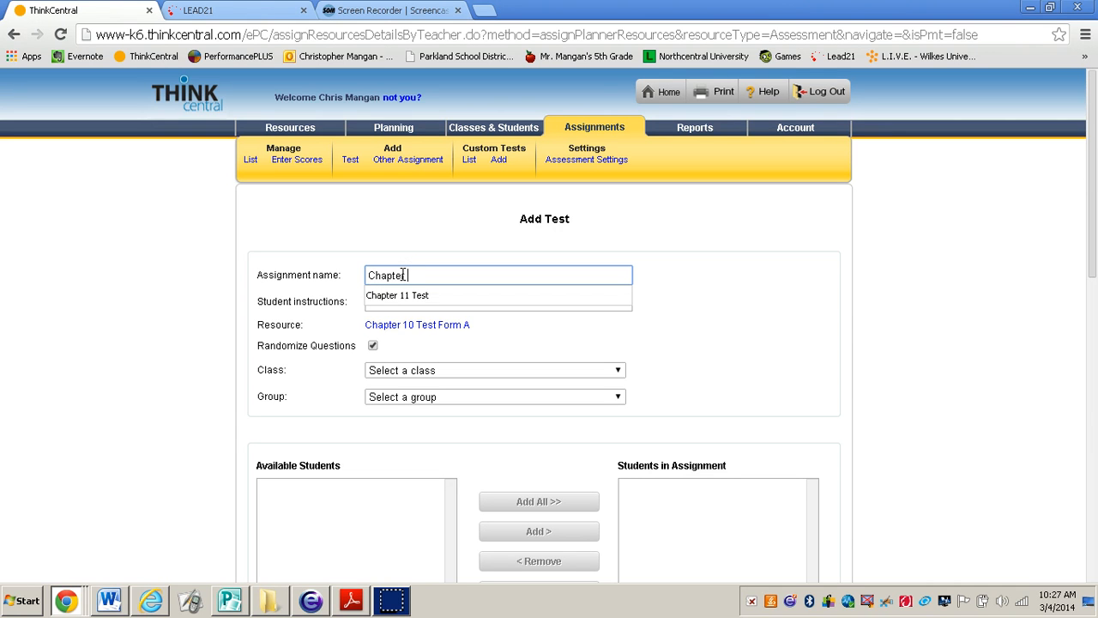
pyautogui.write(' 10 Test')
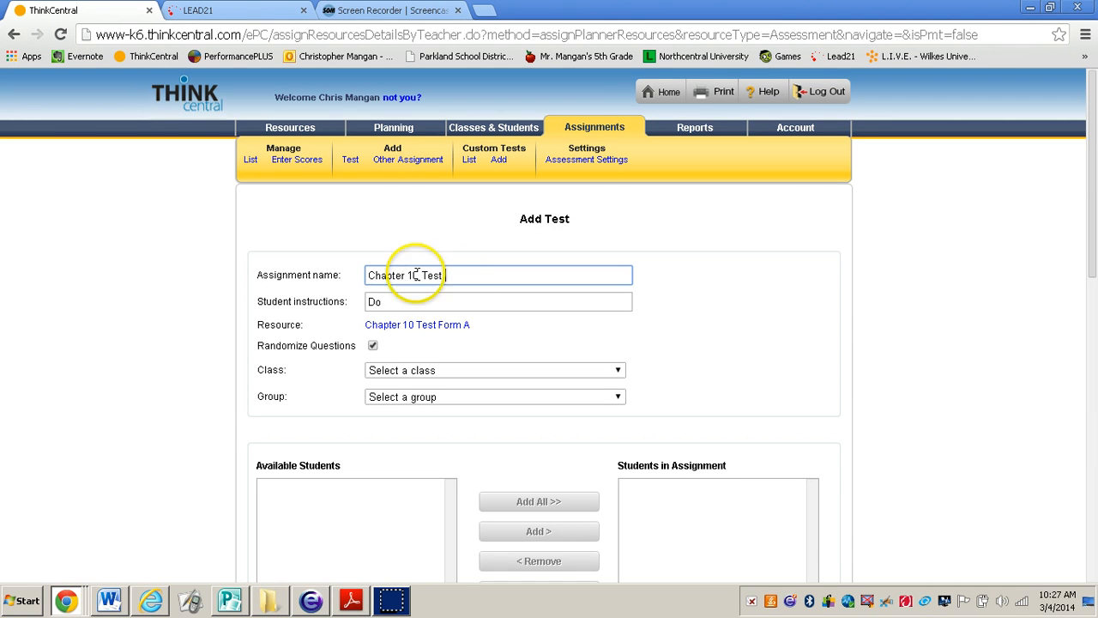
pyautogui.scroll(-1, 166, 331)
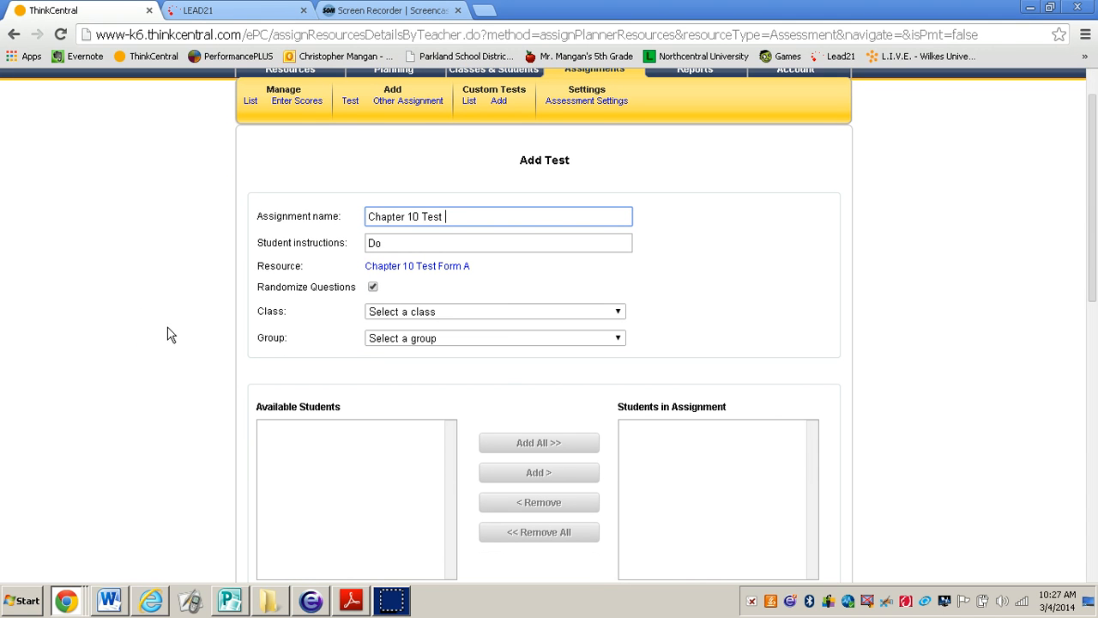
pyautogui.click(373, 288)
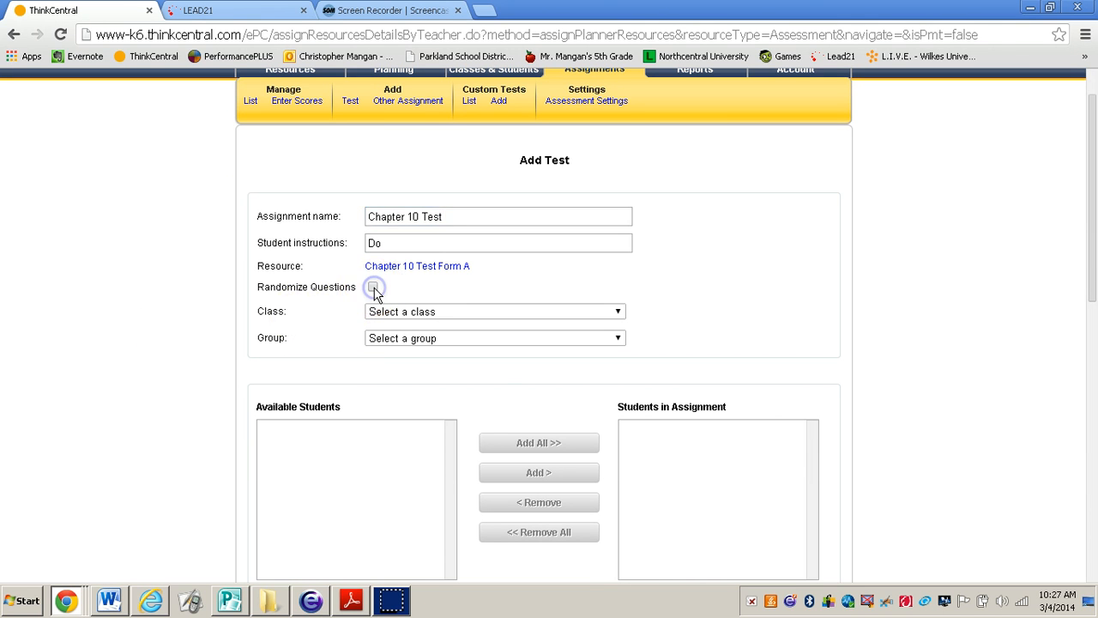
# Choose the teacher's Cetronia class for the Chapter 10 Test assignment
pyautogui.click(593, 311)
pyautogui.click(440, 362)
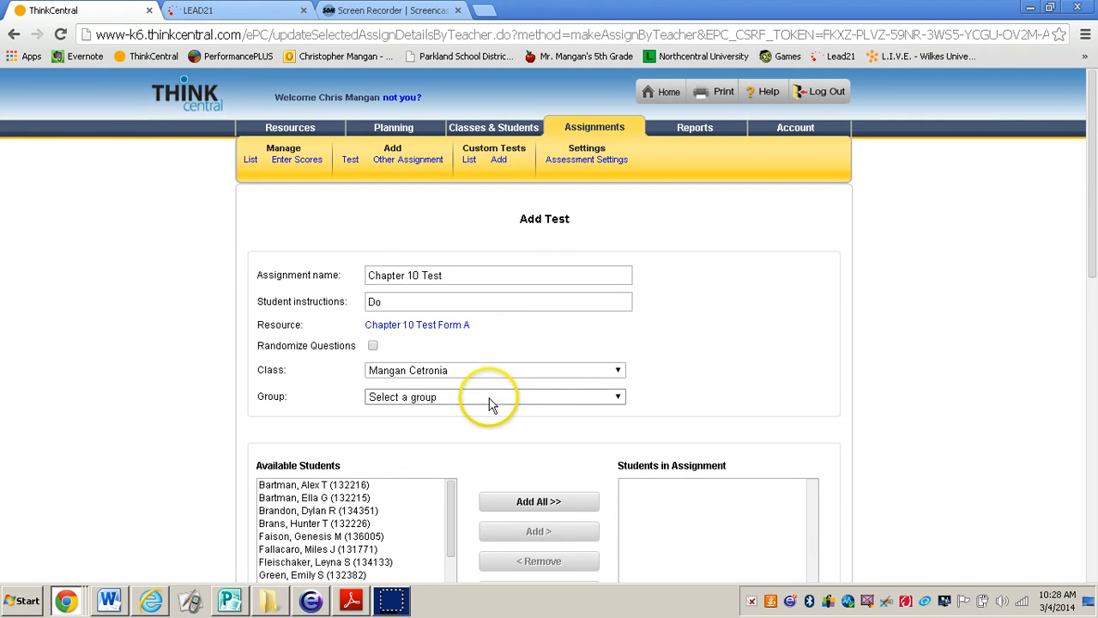
pyautogui.scroll(-2, 652, 343)
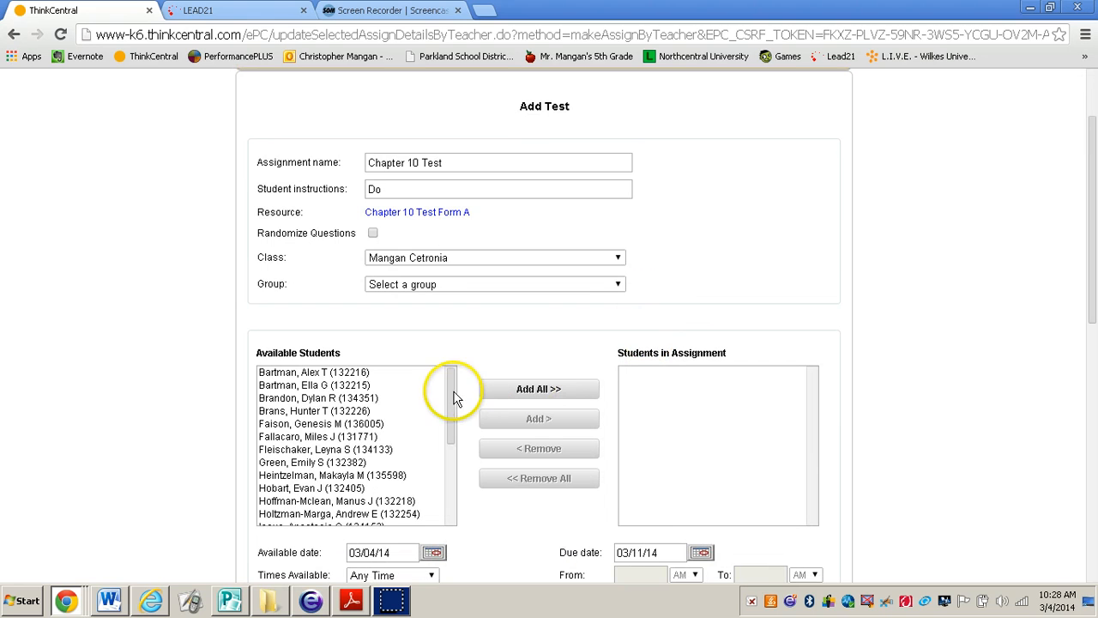
# Add all of the class's available students to the Chapter 10 Test assignment
pyautogui.moveTo(451, 391)
pyautogui.mouseDown()
pyautogui.moveTo(449, 480)
pyautogui.moveTo(449, 372)
pyautogui.mouseUp()
pyautogui.click(319, 372)
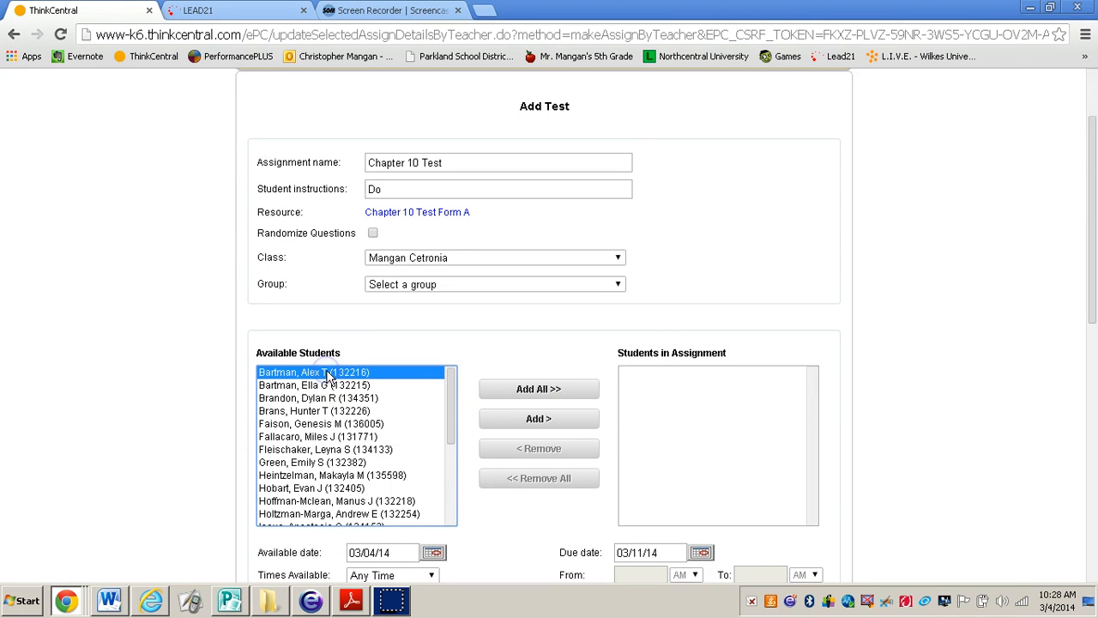
pyautogui.click(323, 386)
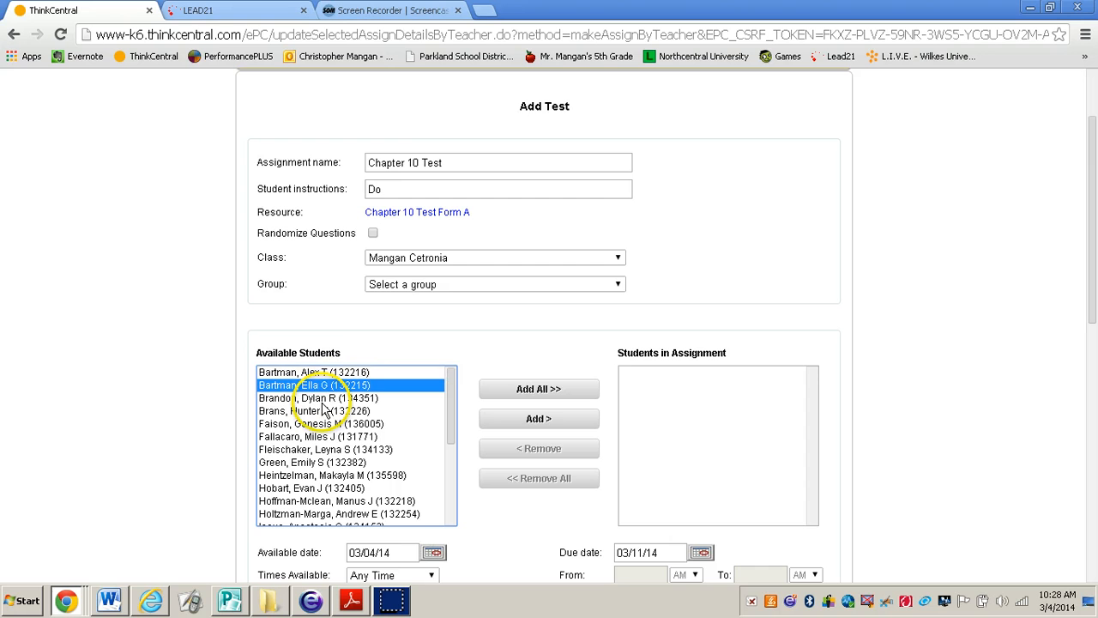
pyautogui.click(317, 374)
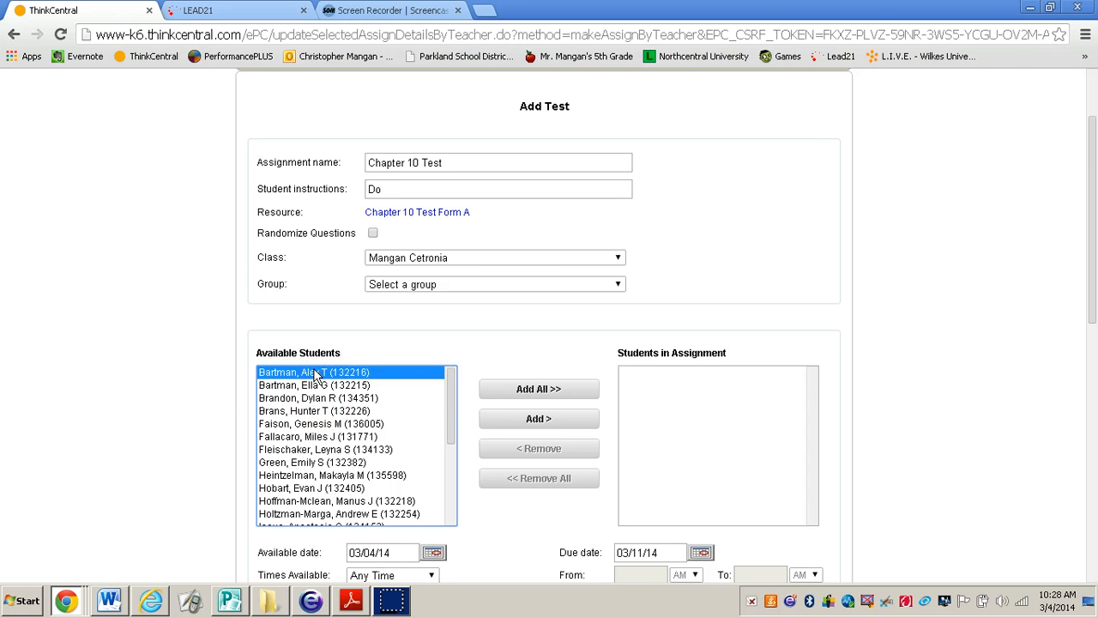
pyautogui.click(536, 419)
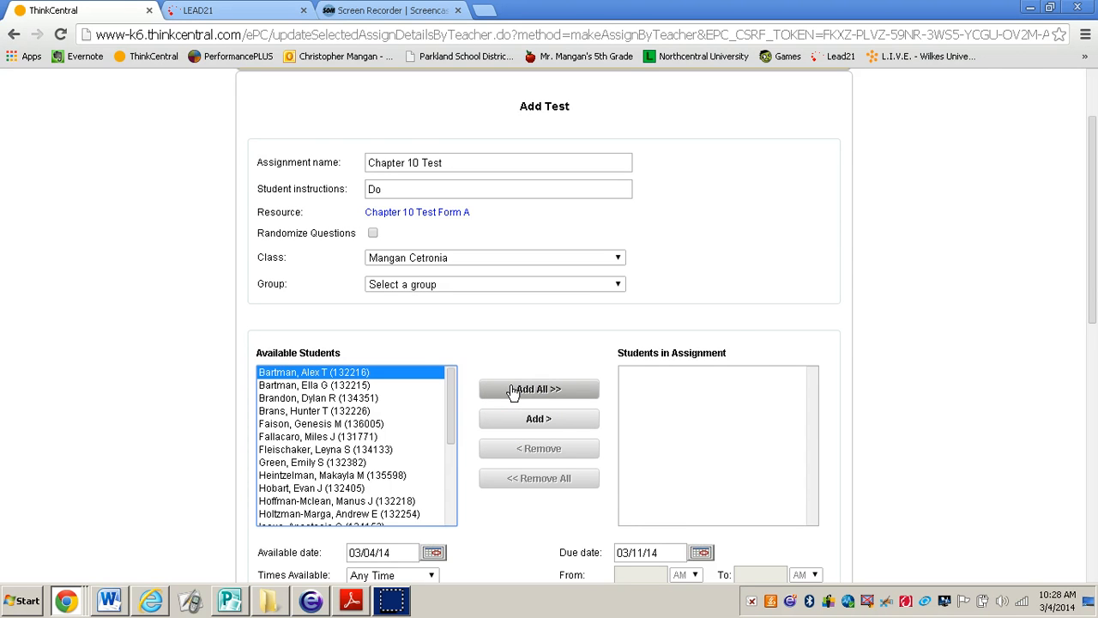
pyautogui.click(513, 391)
# Review the availability time options below the student lists, keeping Any Time selected
pyautogui.scroll(-2, 459, 504)
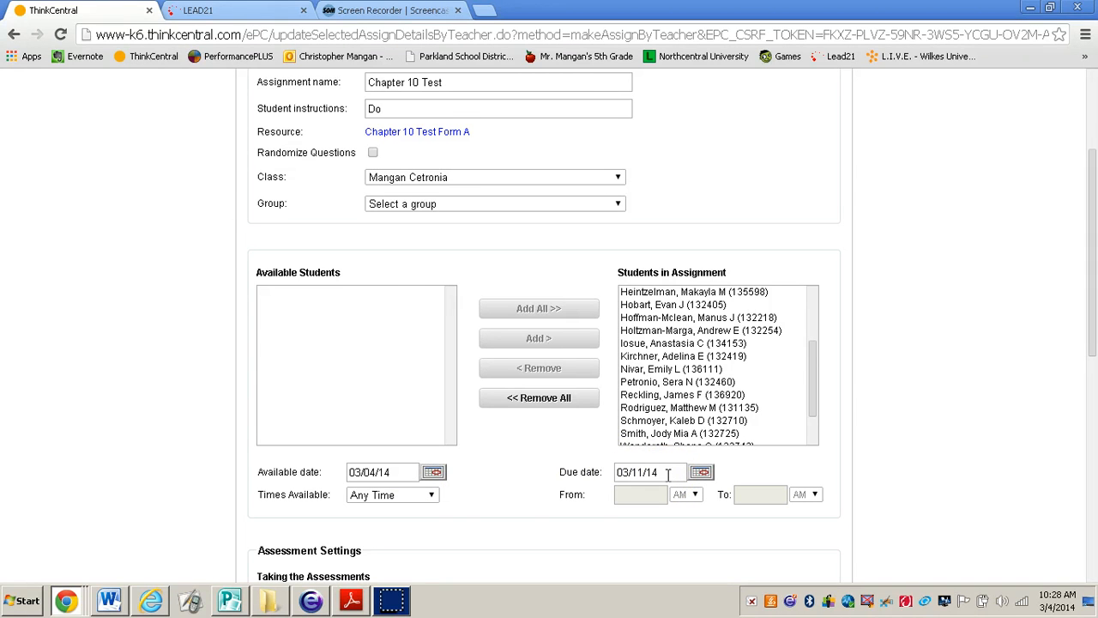
pyautogui.click(422, 495)
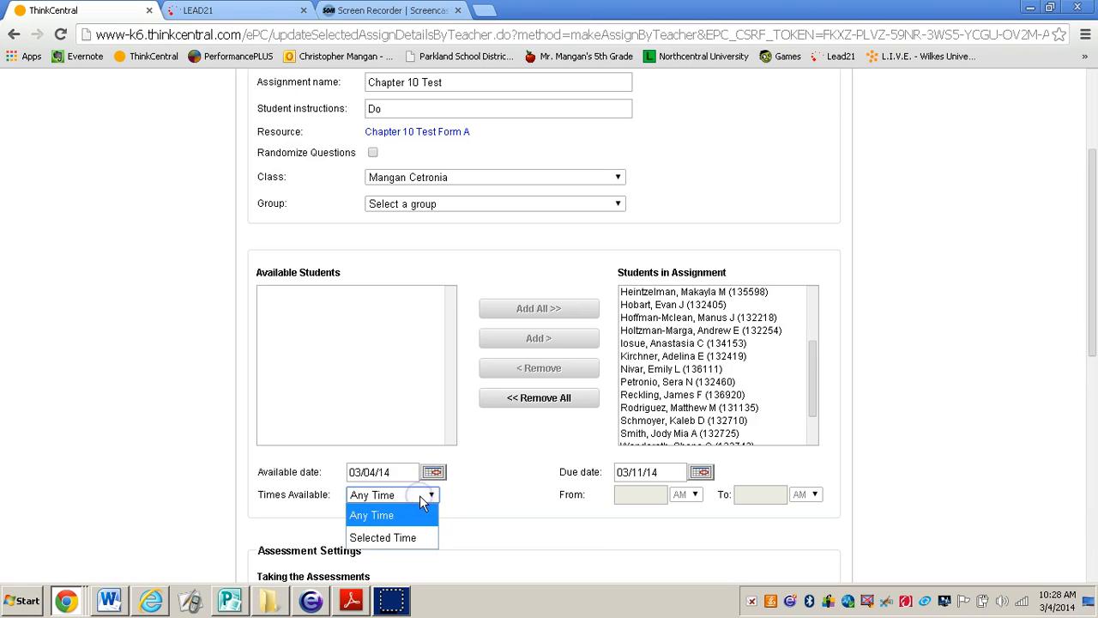
pyautogui.click(483, 494)
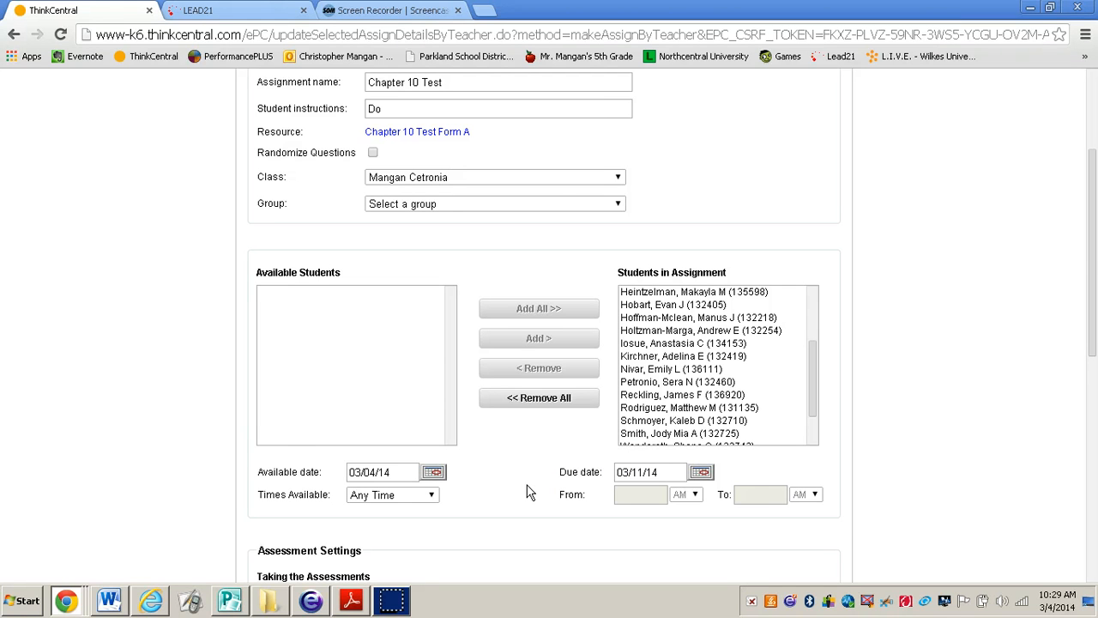
# Save the Chapter 10 Test with its current assessment settings, confirm creating the new assignment, and view it in the assignment list
pyautogui.scroll(-3, 157, 301)
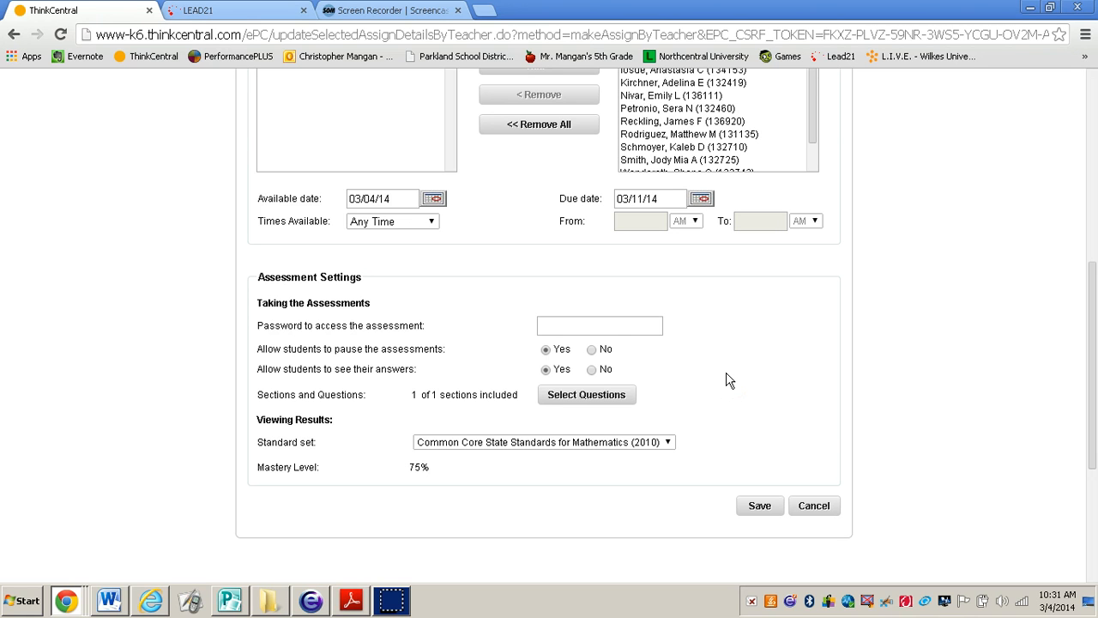
pyautogui.click(748, 507)
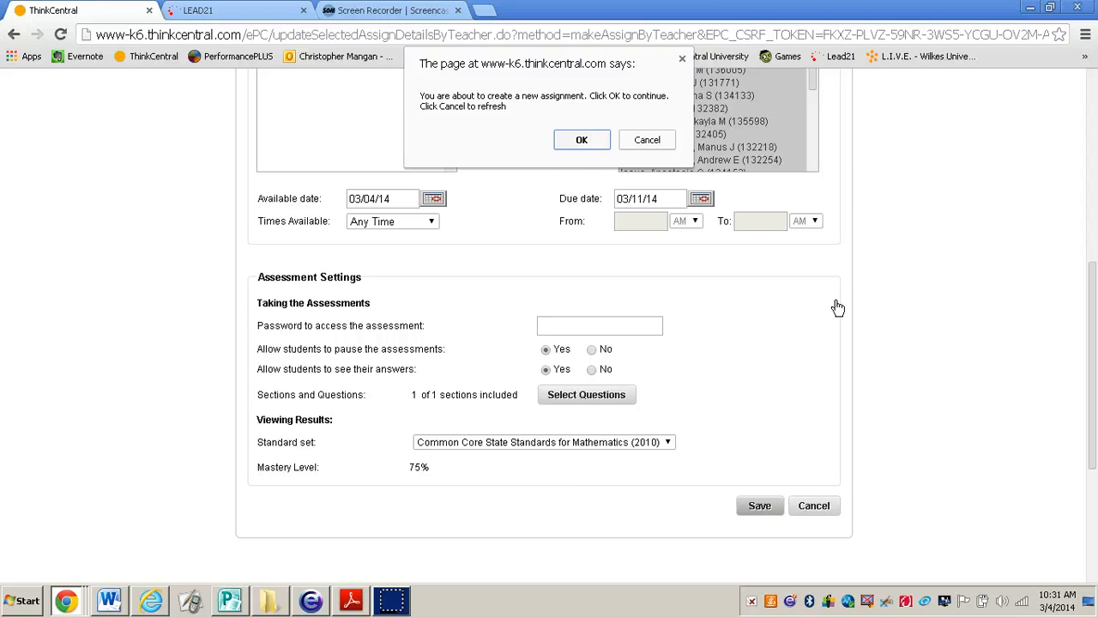
pyautogui.click(571, 140)
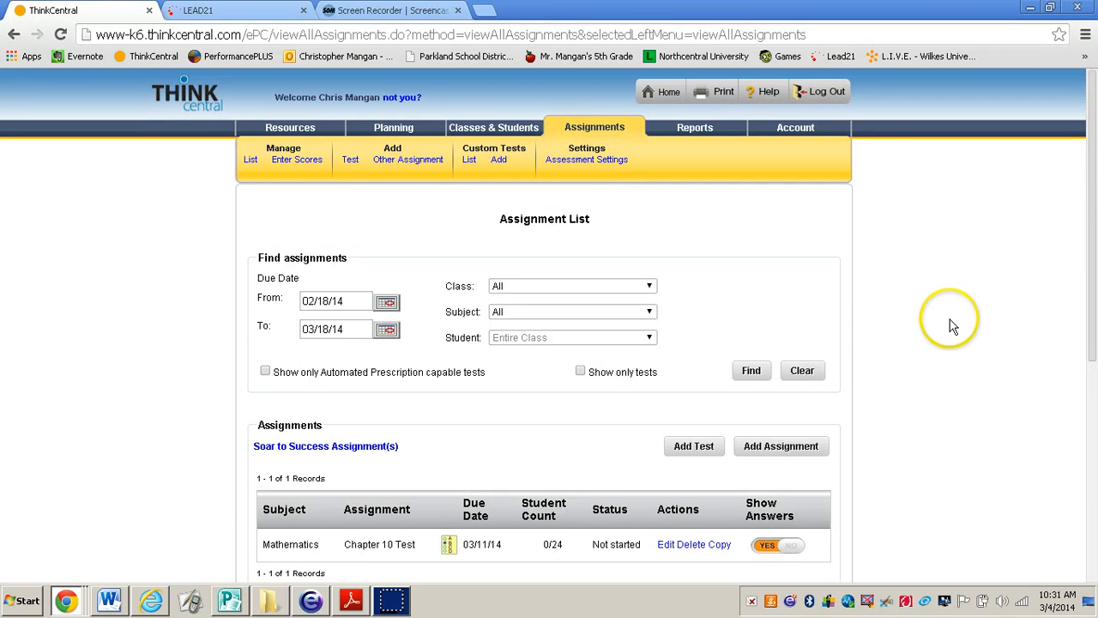
pyautogui.scroll(-2, 950, 325)
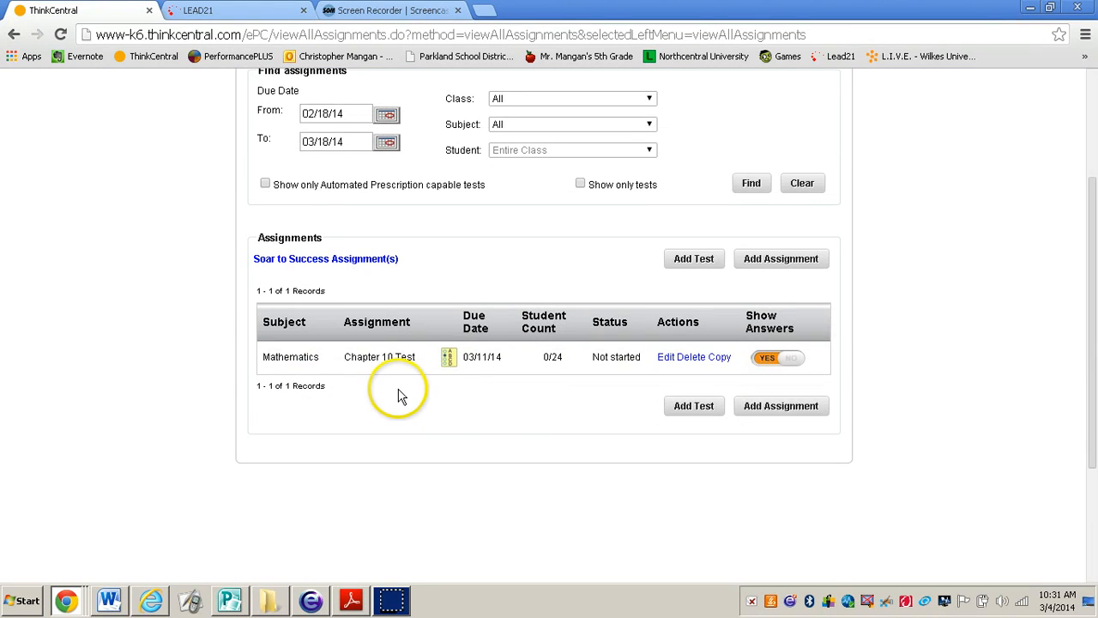